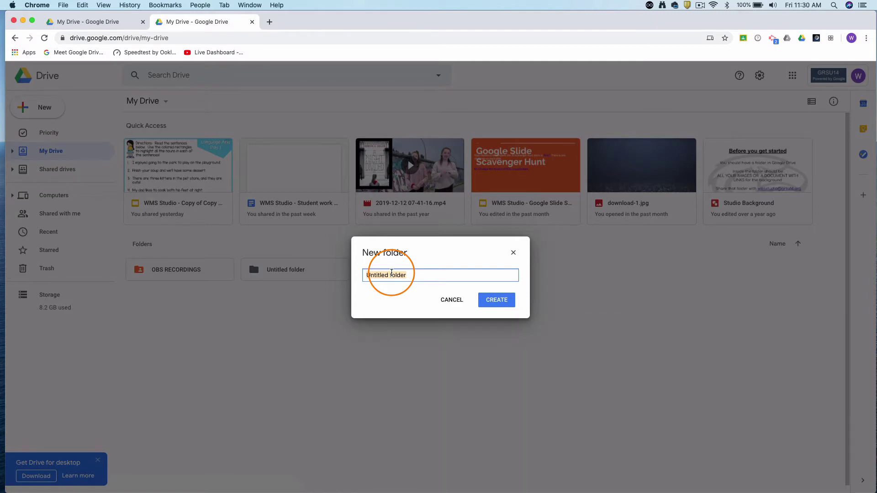
Create two new folders in My Drive named Math and Science
text(Math)
key(Return)
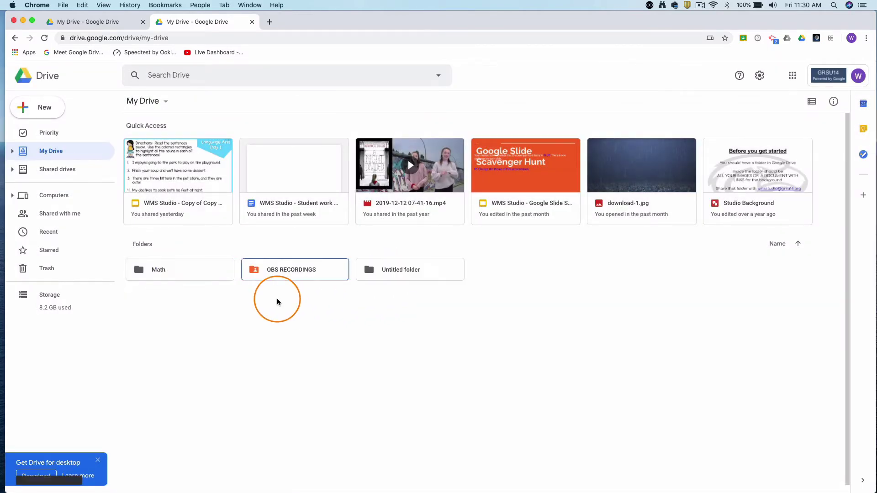
click(27, 109)
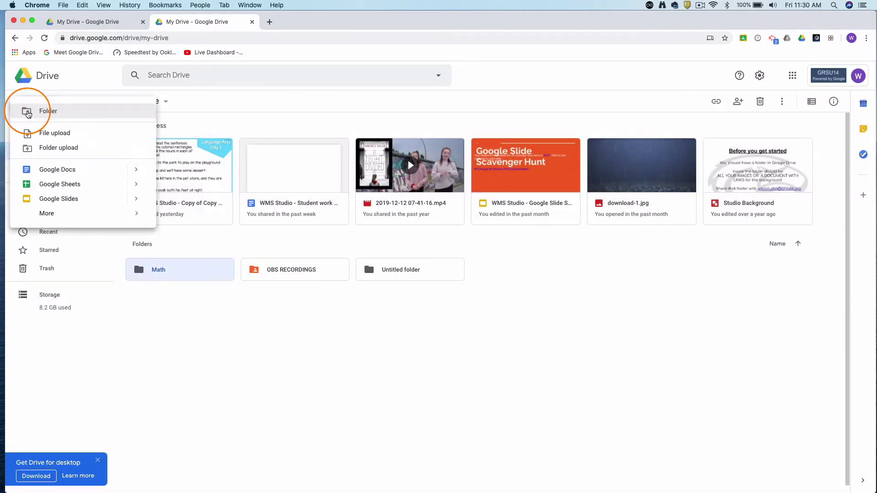
click(28, 112)
text(Science)
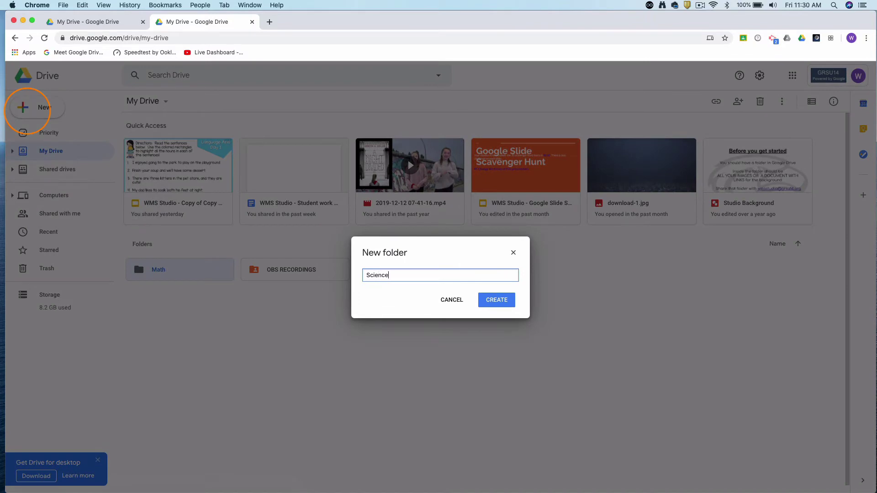
key(Return)
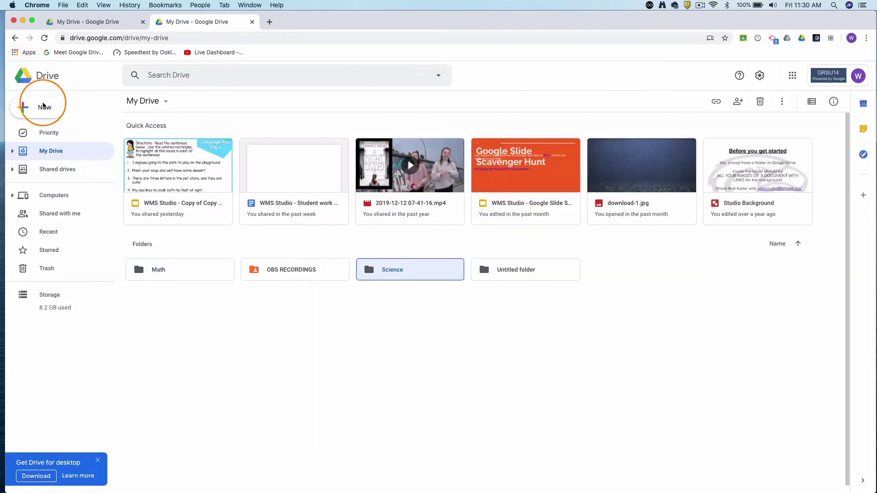
Create two more folders in My Drive named ELA and Social Studies
click(42, 108)
click(42, 110)
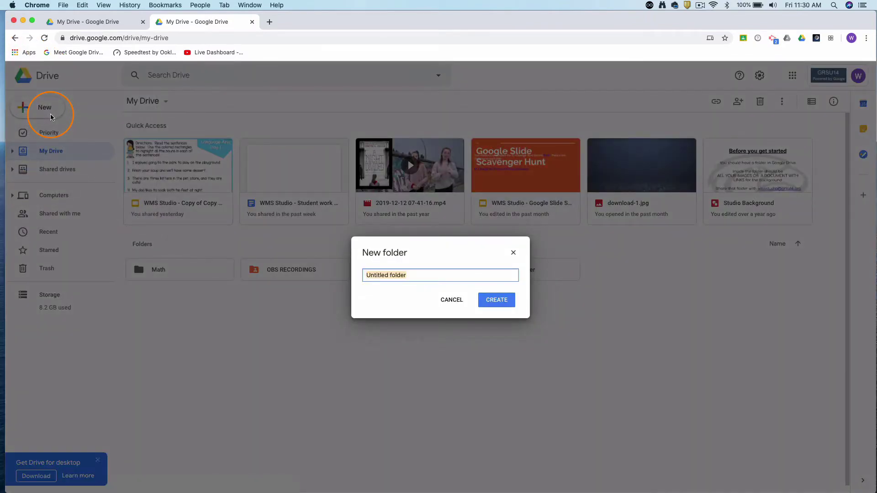
text(ELA)
key(Return)
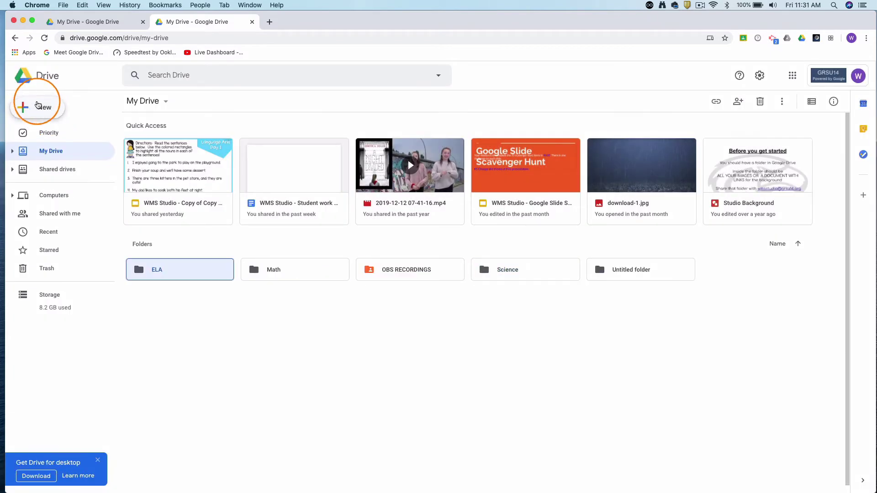
click(35, 104)
click(39, 110)
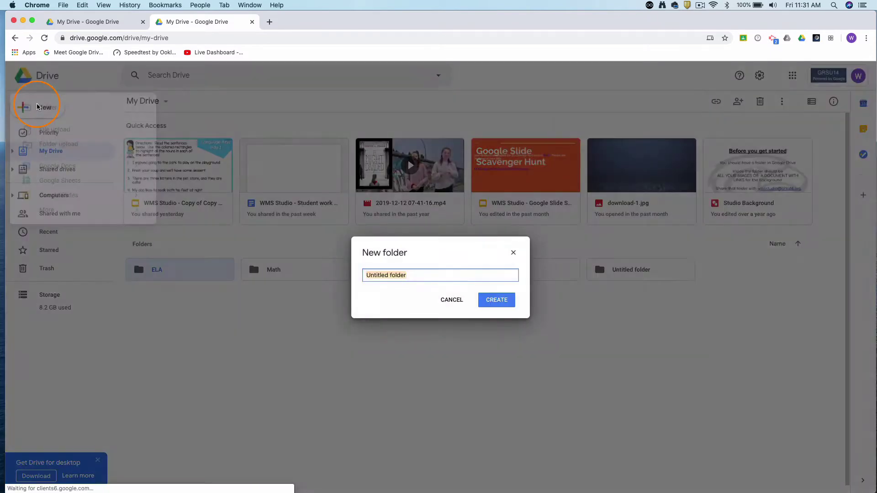
text(Social Studies)
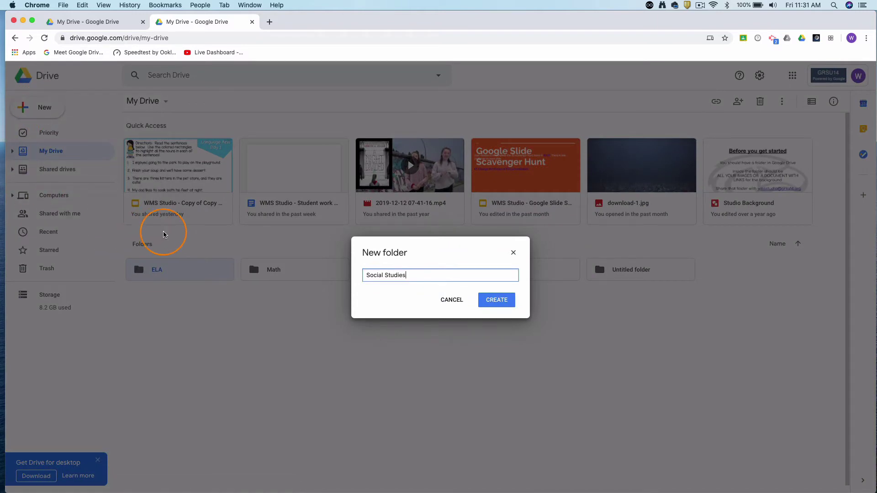
click(504, 300)
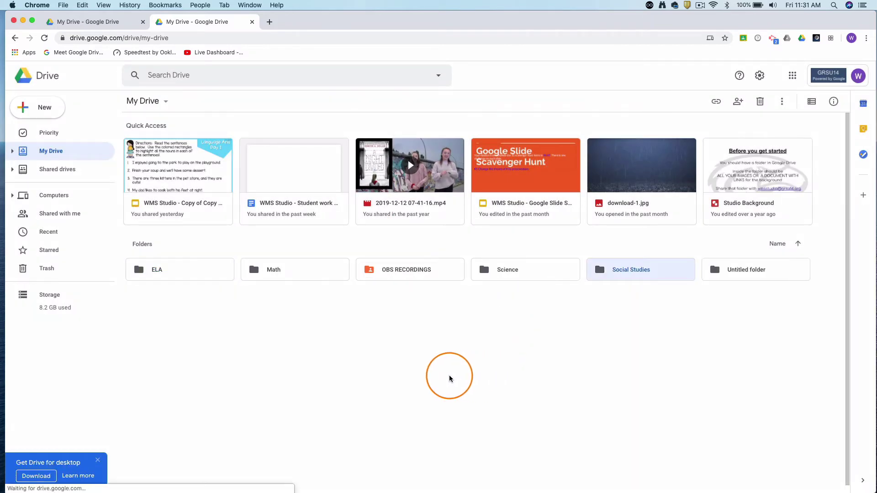
click(412, 308)
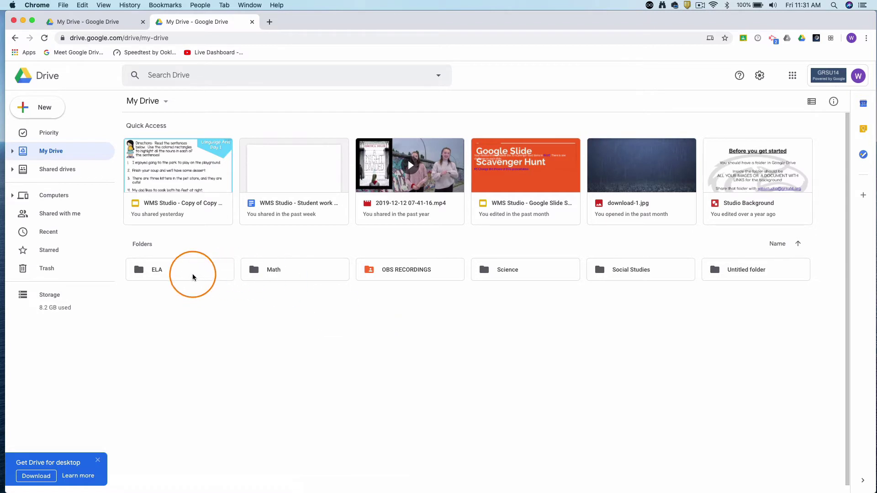
Open the Social Studies folder and create a new blank Google Docs document inside it
click(621, 275)
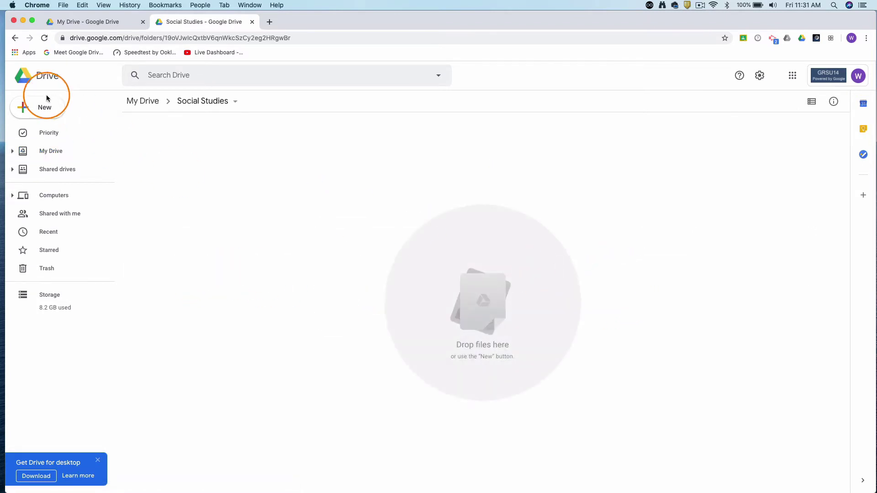
click(42, 108)
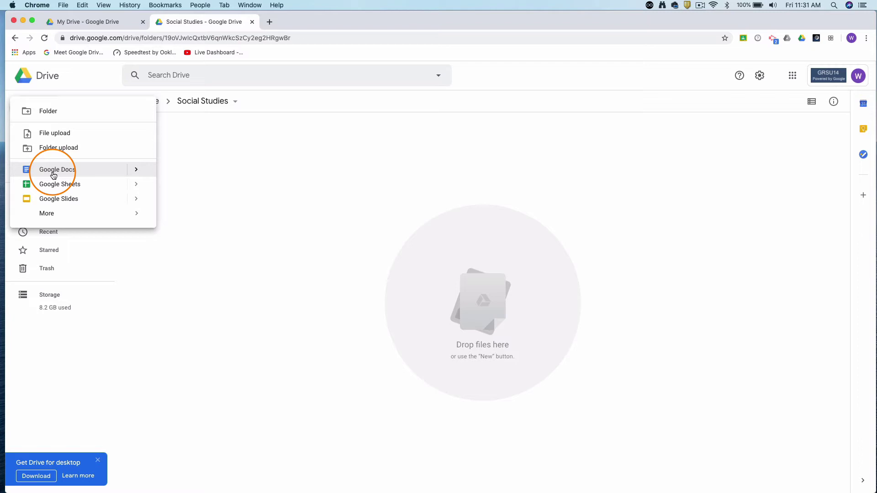
click(53, 175)
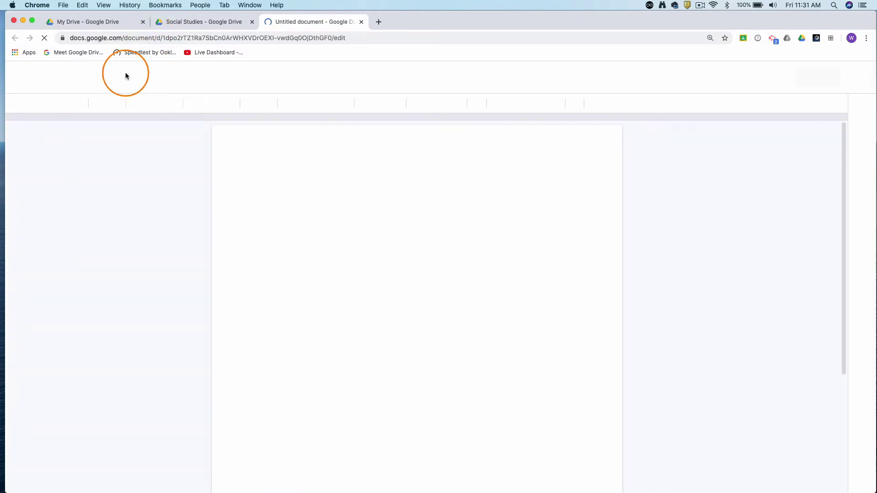
Name the new document Testing Organization and hide its outline
click(89, 72)
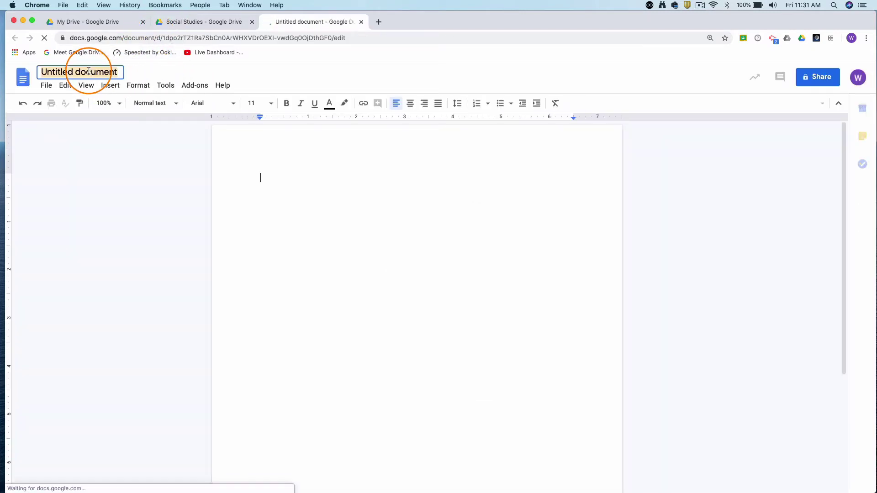
text(Testing Or)
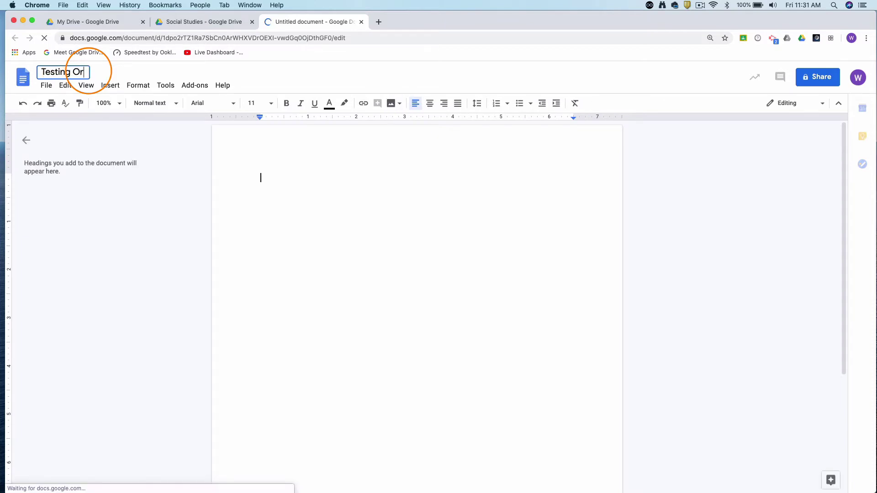
text(ganization)
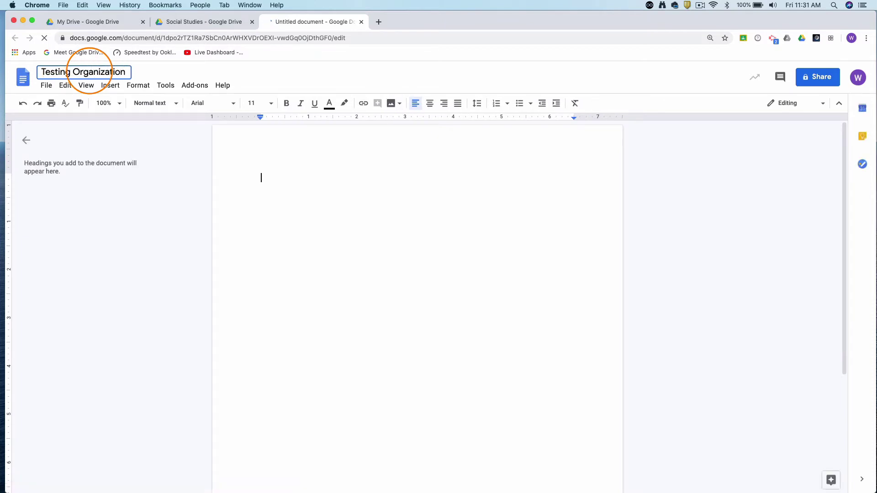
click(103, 85)
click(102, 86)
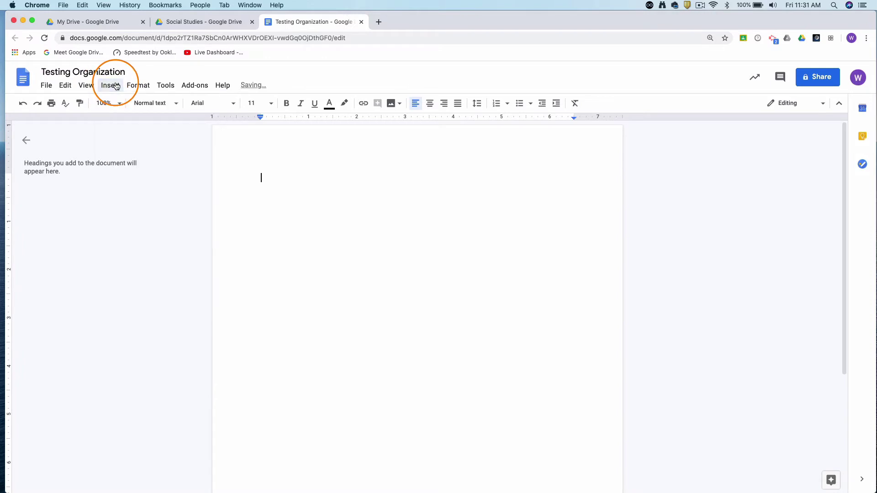
click(28, 134)
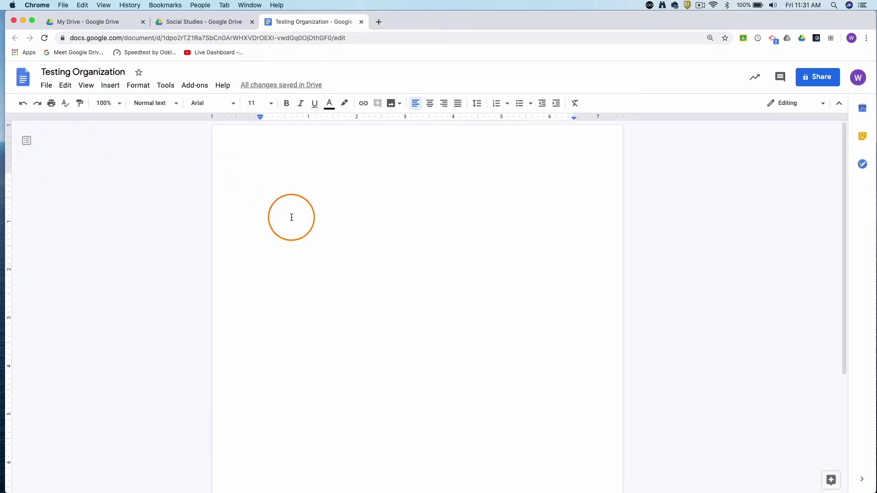
click(27, 116)
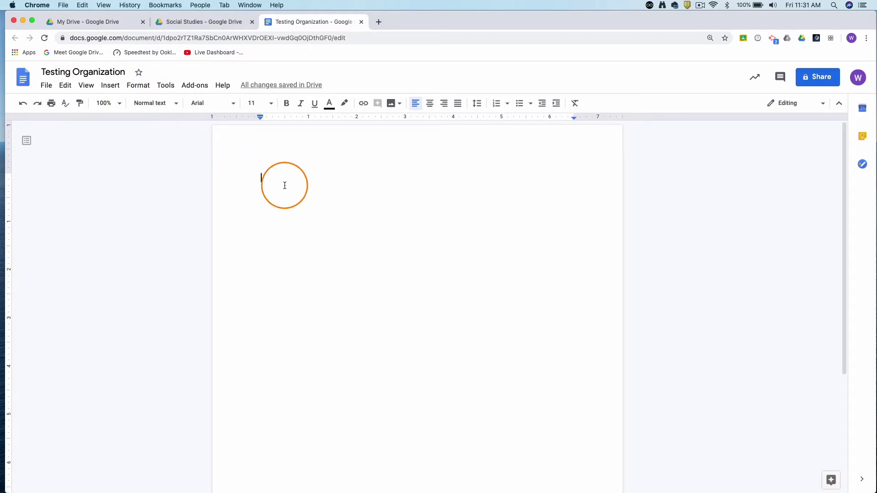
Check the document's save status, close the document, hide the folder details and return to My Drive
mouse_move(299, 87)
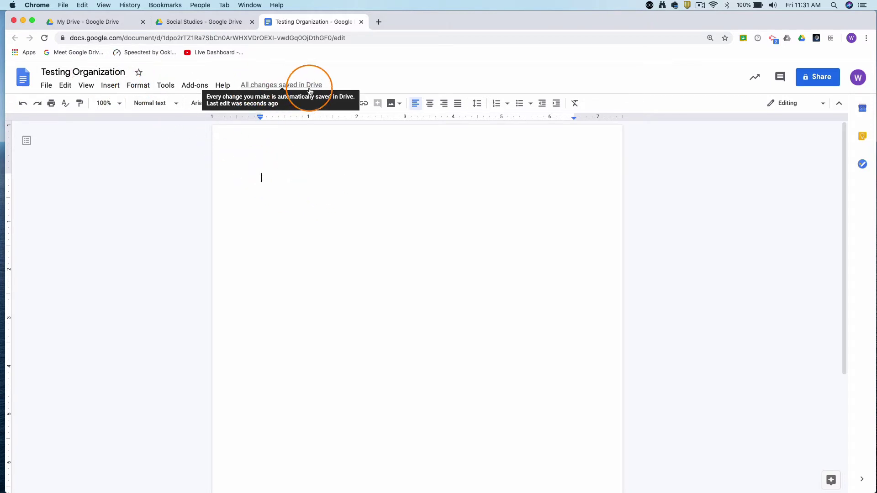
click(361, 21)
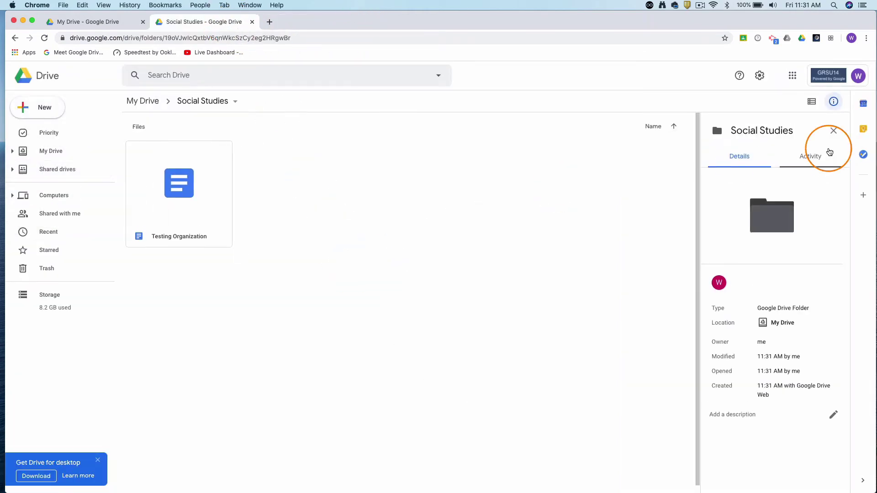
click(833, 101)
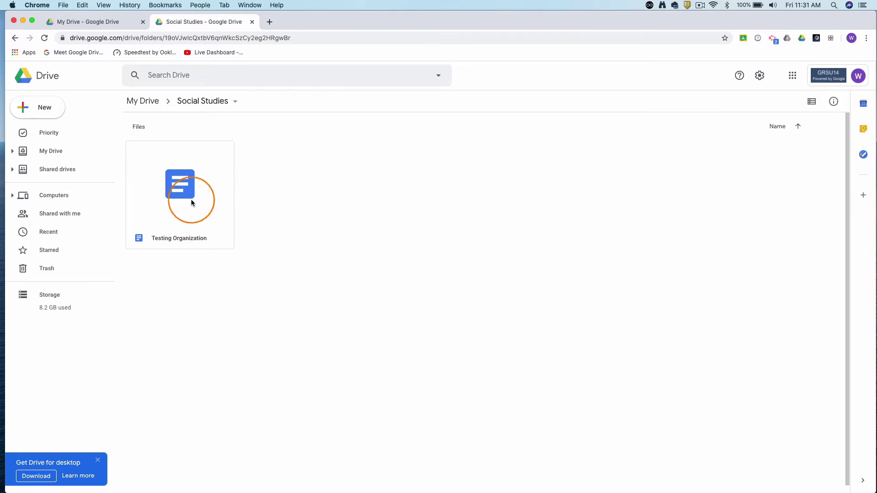
click(147, 103)
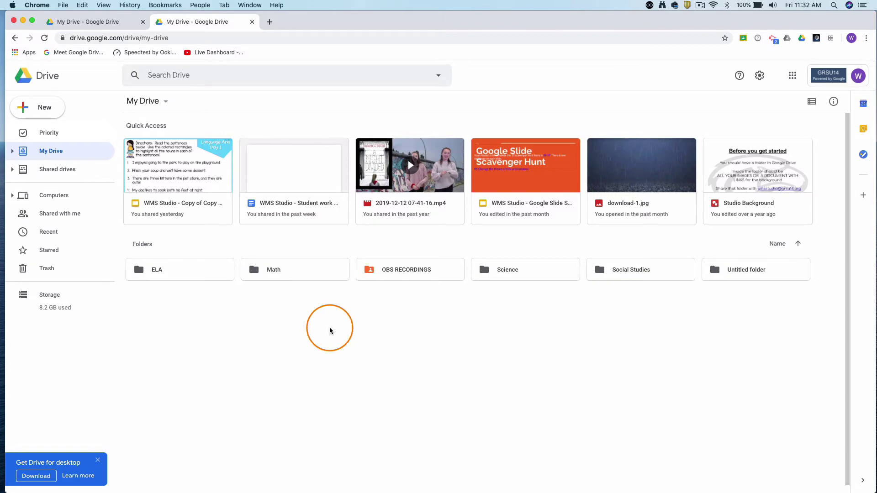
Create a new folder in My Drive named 8th Grade
click(45, 109)
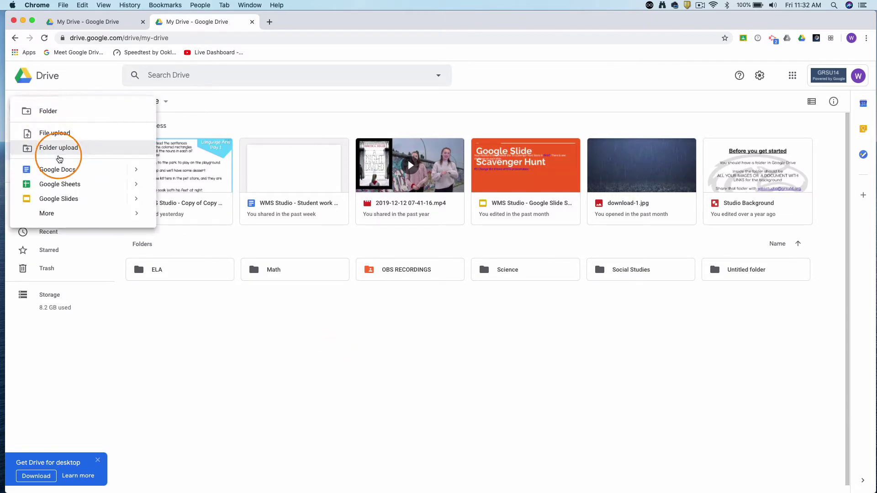
click(50, 111)
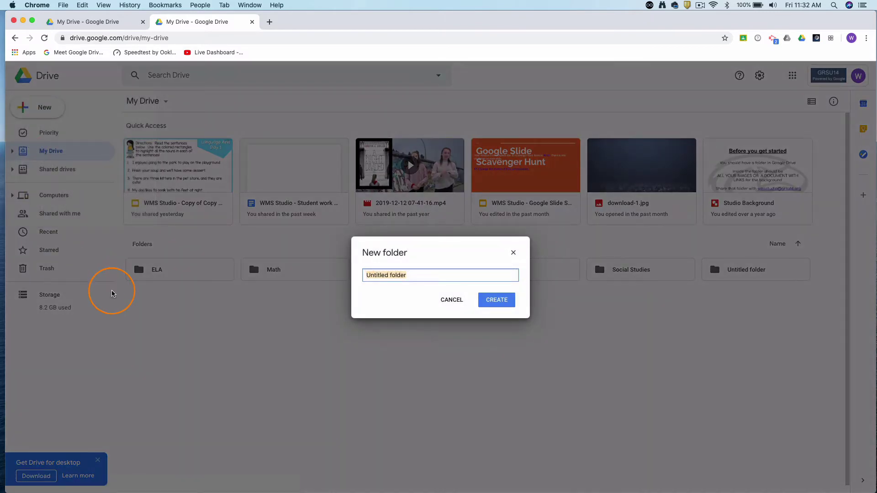
text(8th Grade)
key(Return)
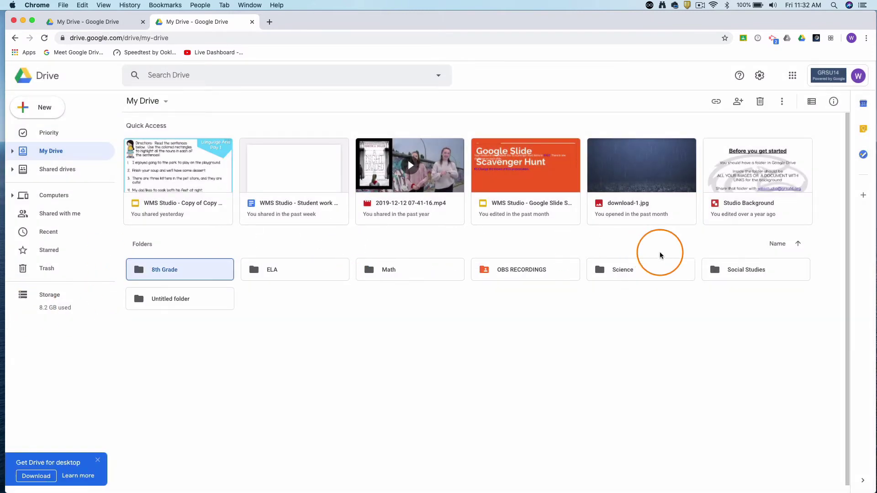
Open the 8th Grade folder and create a subfolder named Math inside it
double_click(210, 270)
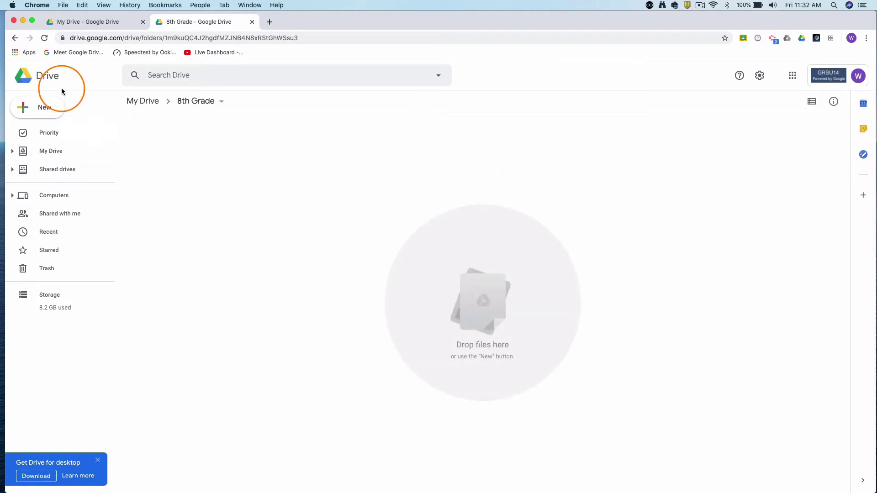
click(42, 109)
click(48, 111)
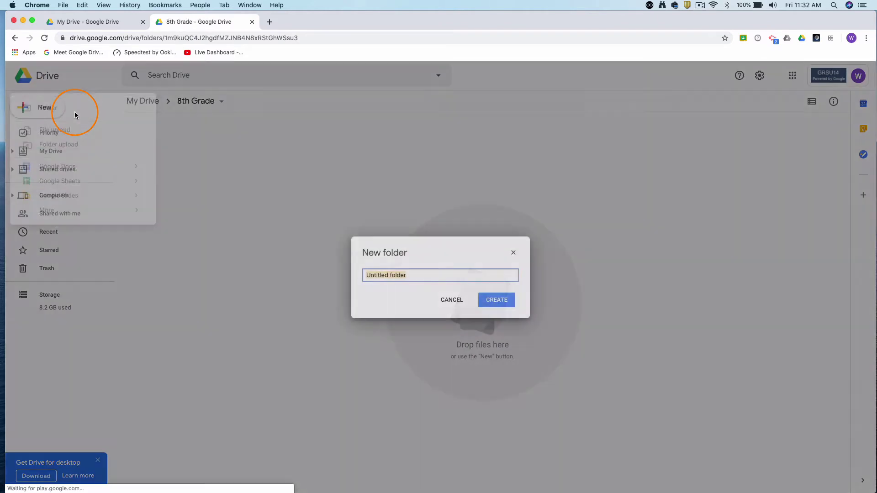
text(Math)
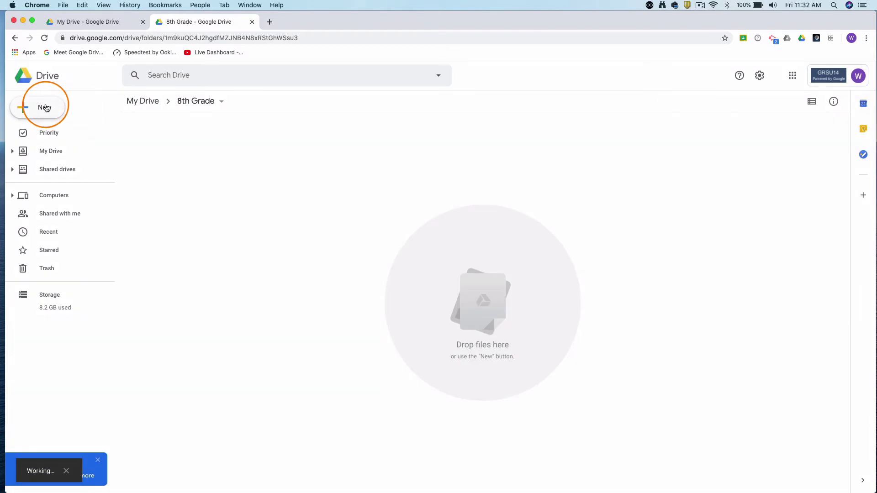
Create two more subfolders named Science and ELA inside the 8th Grade folder
click(43, 108)
click(45, 108)
text(S)
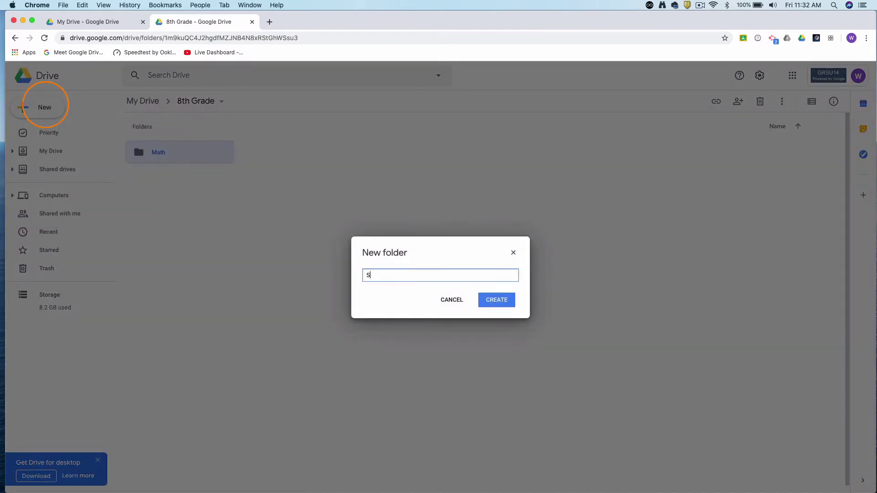
text(cience)
key(Return)
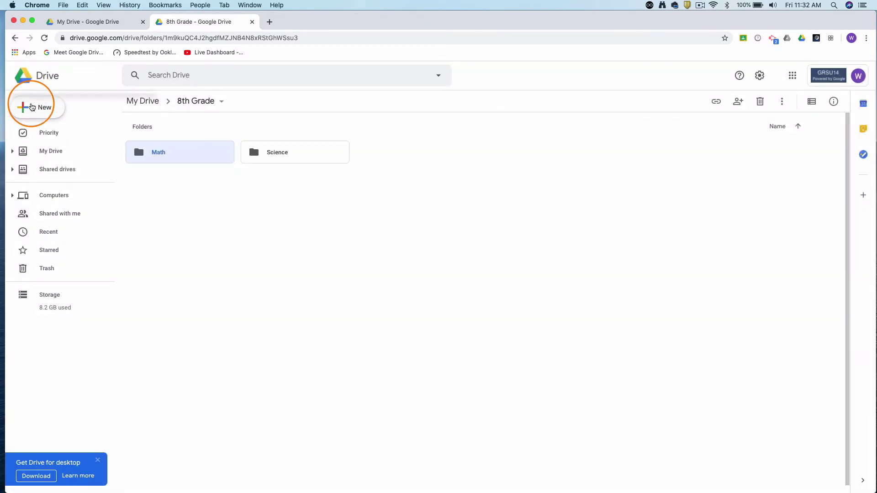
click(32, 107)
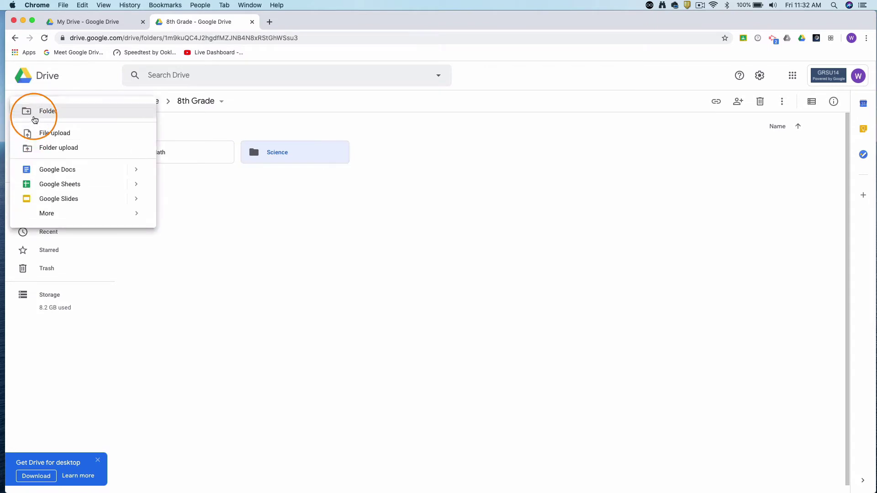
click(36, 113)
text(ELA)
key(Return)
Create a subfolder named Social Studies inside the 8th Grade folder
click(33, 107)
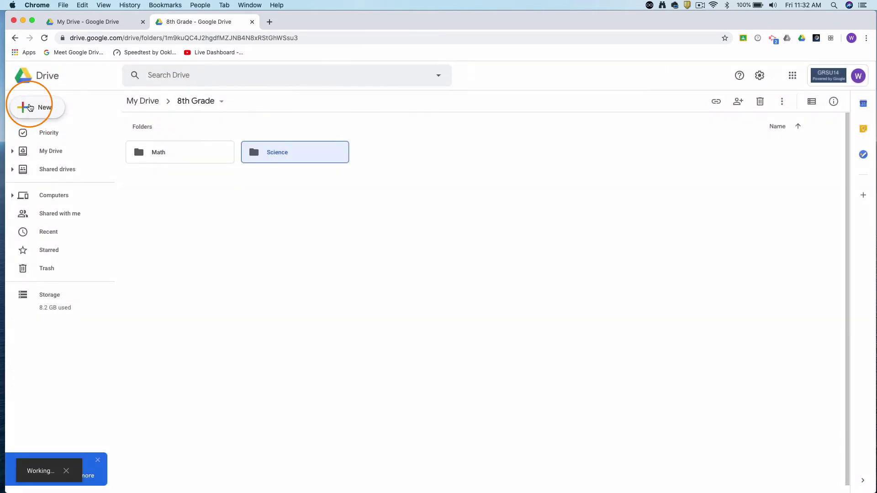
click(32, 108)
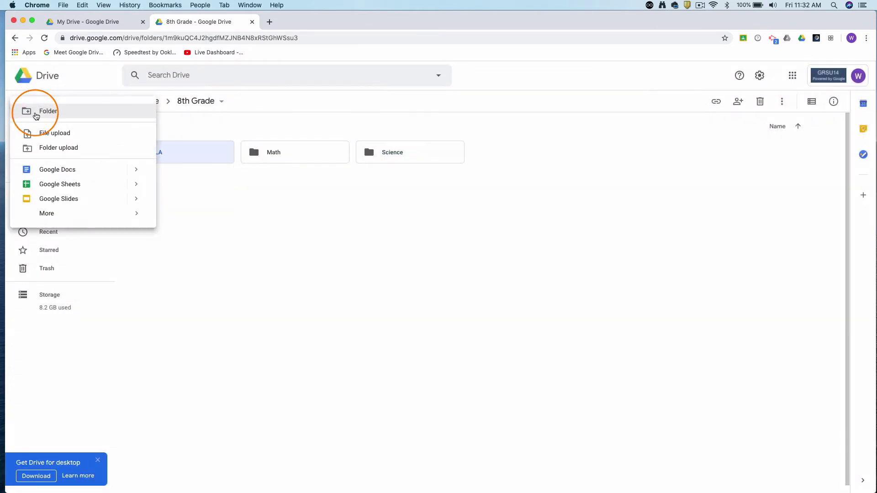
click(35, 111)
text(S)
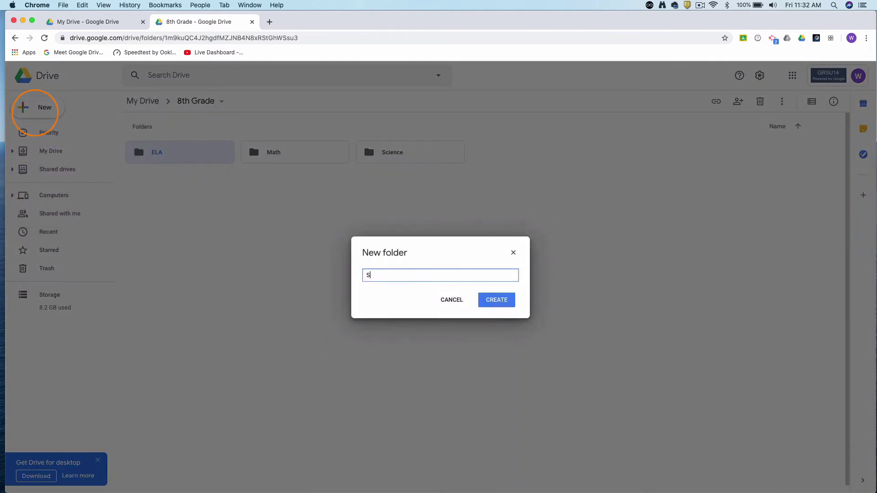
text(ocial Studies)
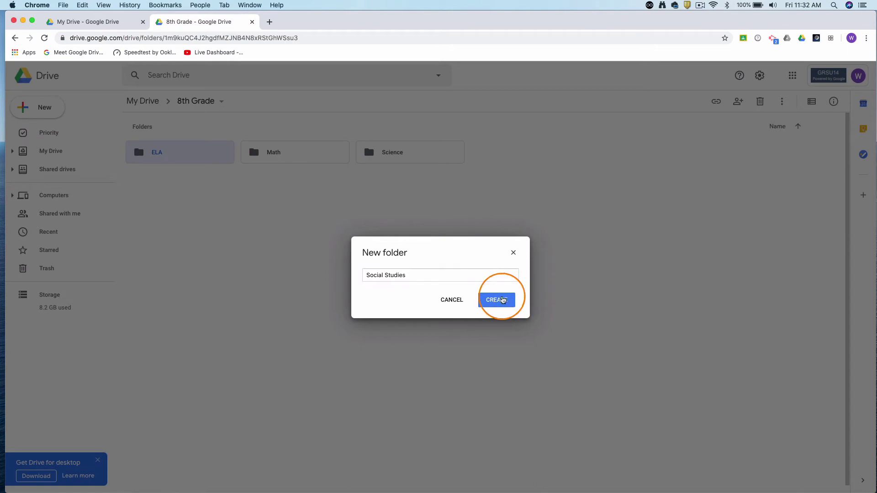
click(497, 301)
Add another subfolder named Health to the 8th Grade folder
click(28, 103)
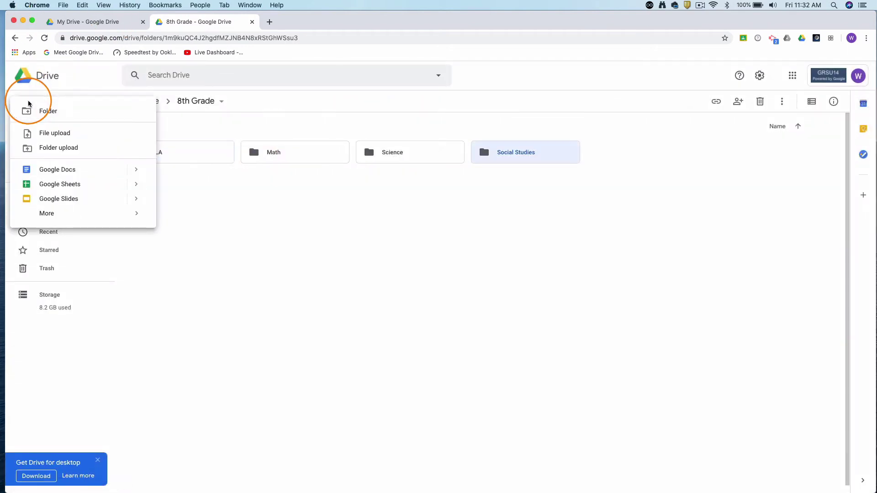
click(31, 109)
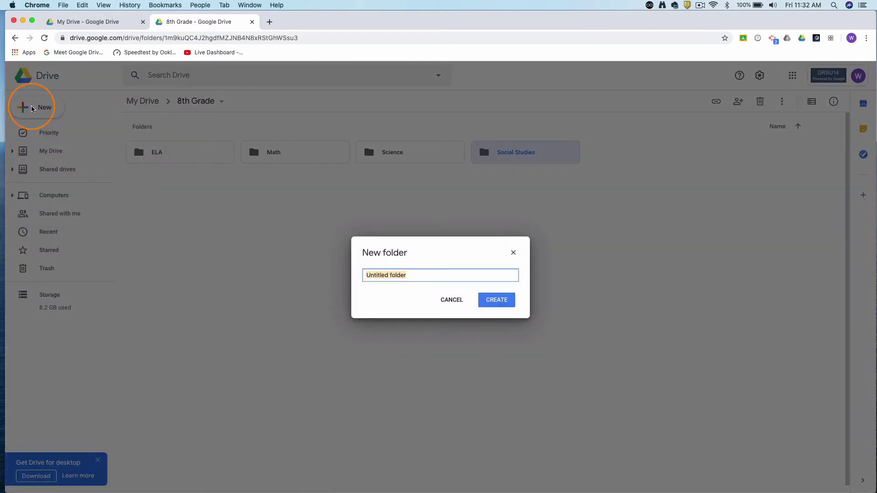
text(Health)
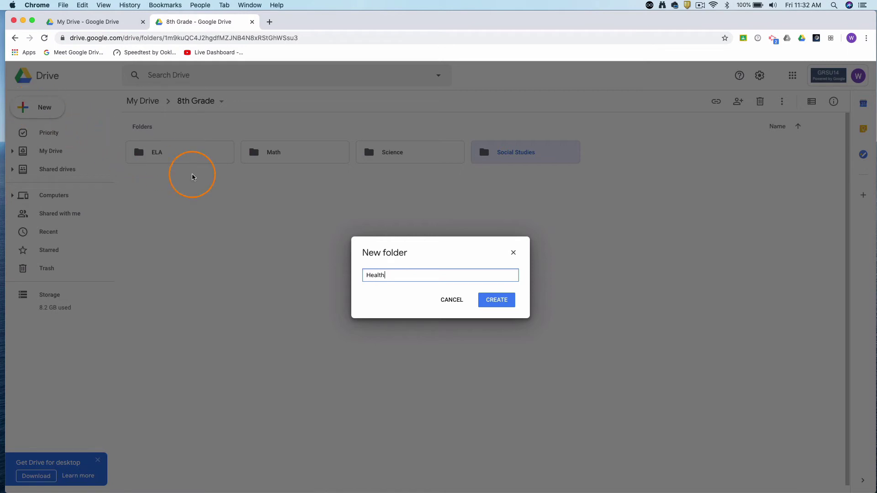
click(491, 305)
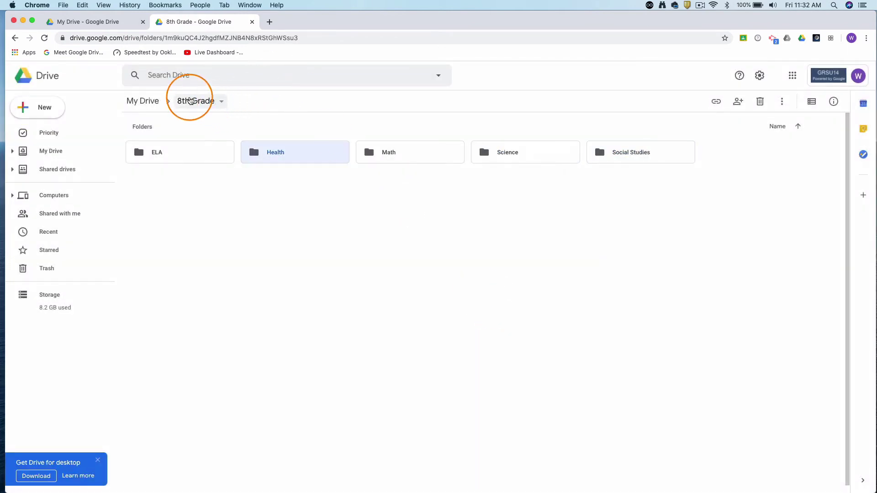
Return to My Drive, reopen 8th Grade and create a folder named Quarter 1 inside its ELA subfolder
click(157, 102)
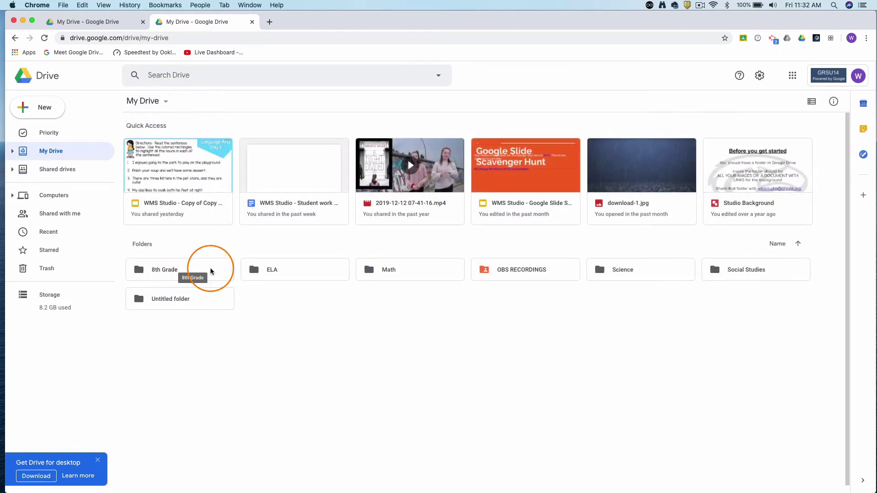
double_click(211, 272)
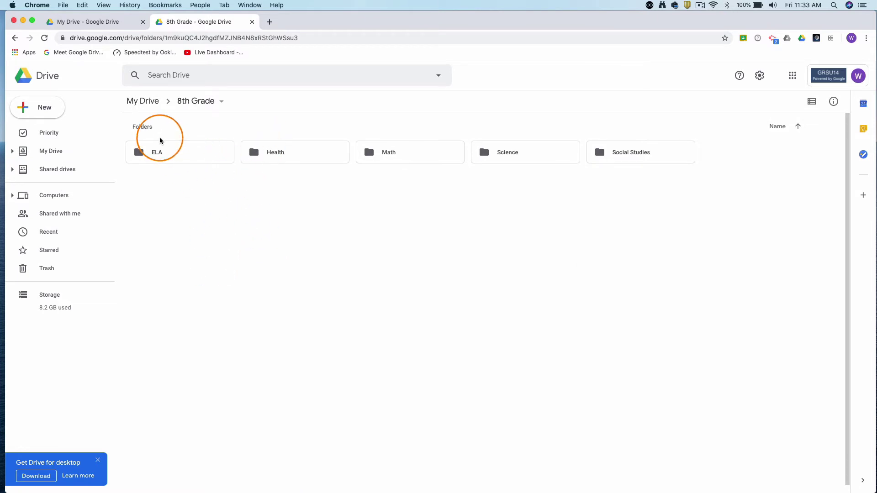
double_click(179, 154)
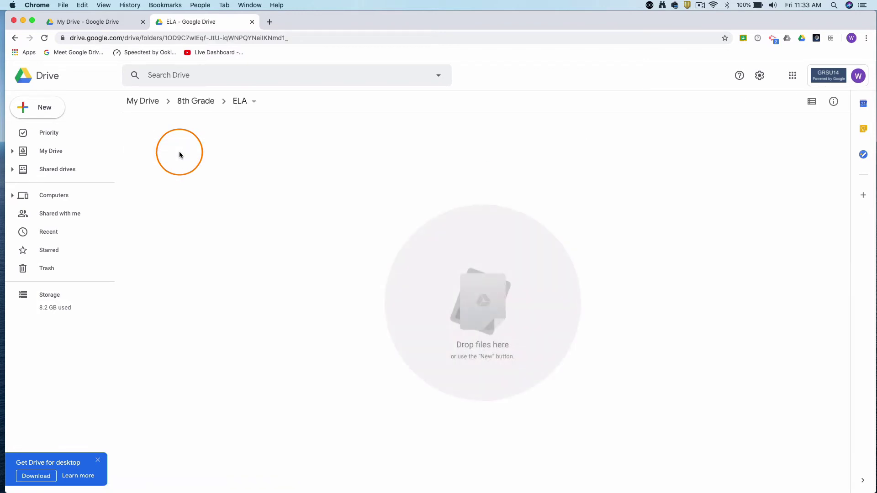
click(42, 112)
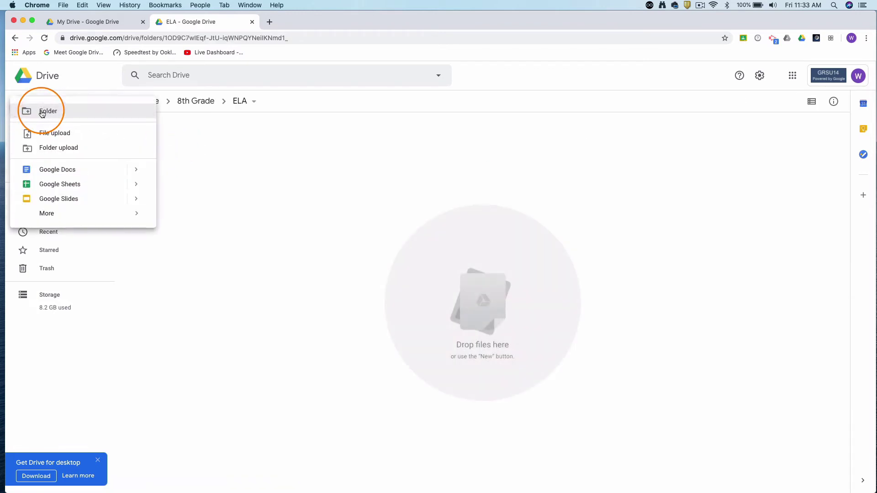
click(53, 114)
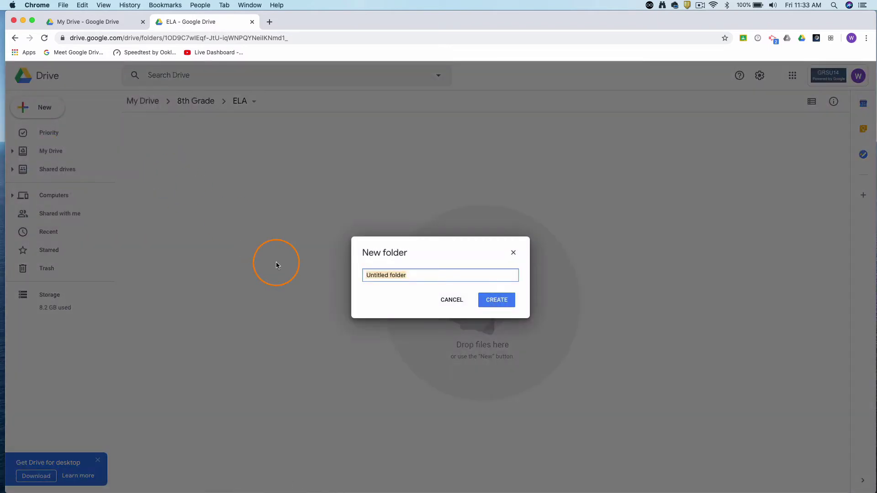
text(Quarter 1)
click(496, 299)
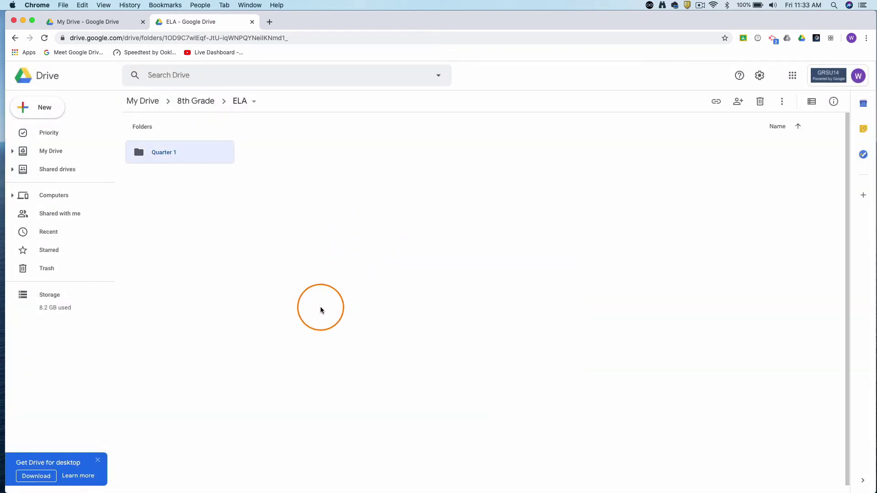
Open the Quarter 1 folder, then go back up through ELA and 8th Grade to My Drive
double_click(158, 155)
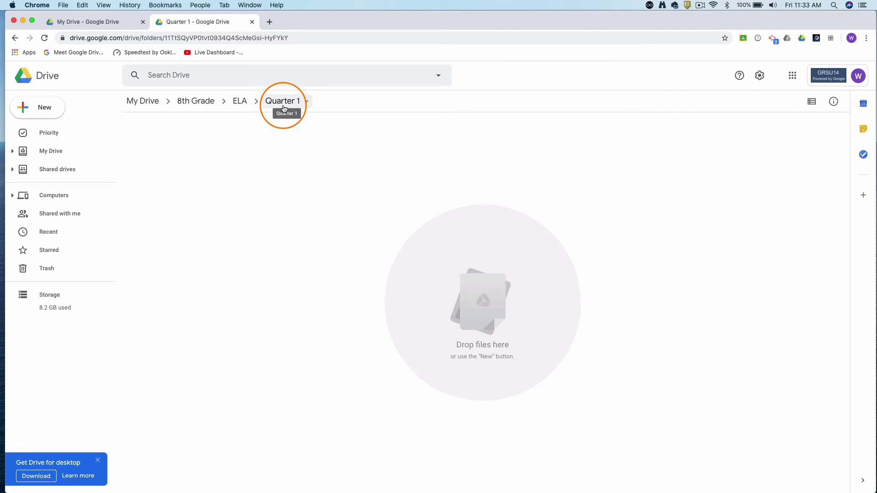
click(242, 106)
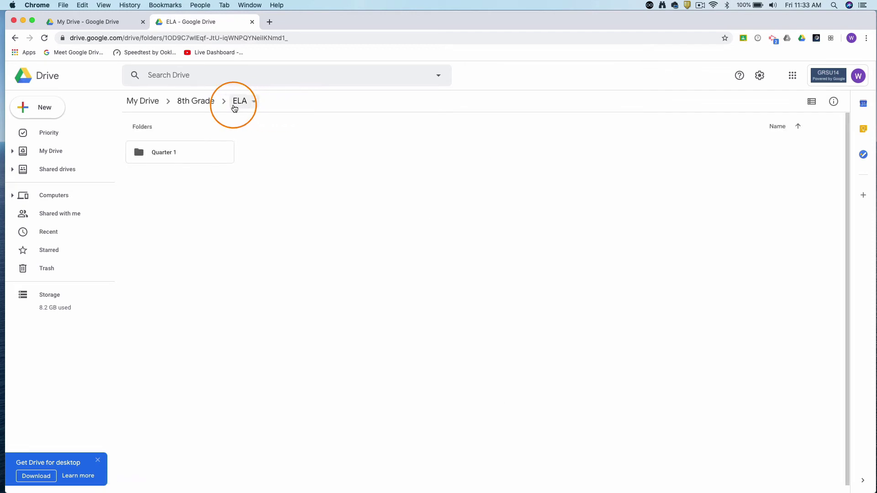
click(199, 102)
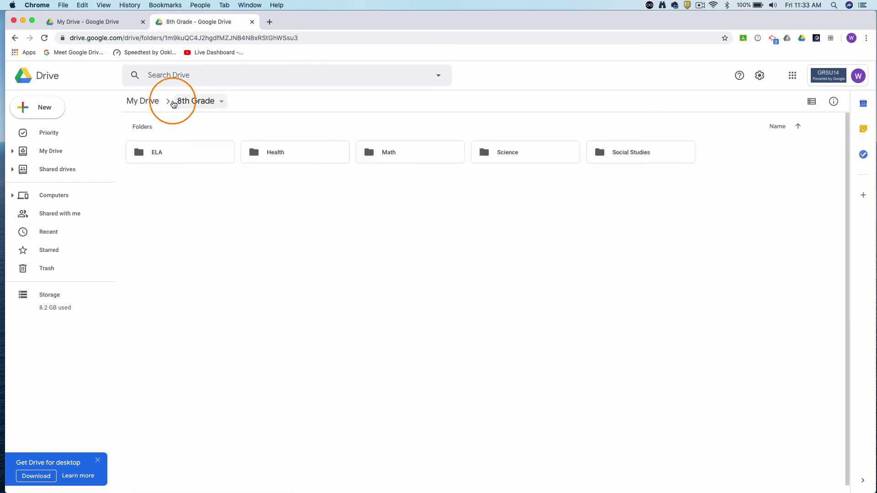
click(145, 102)
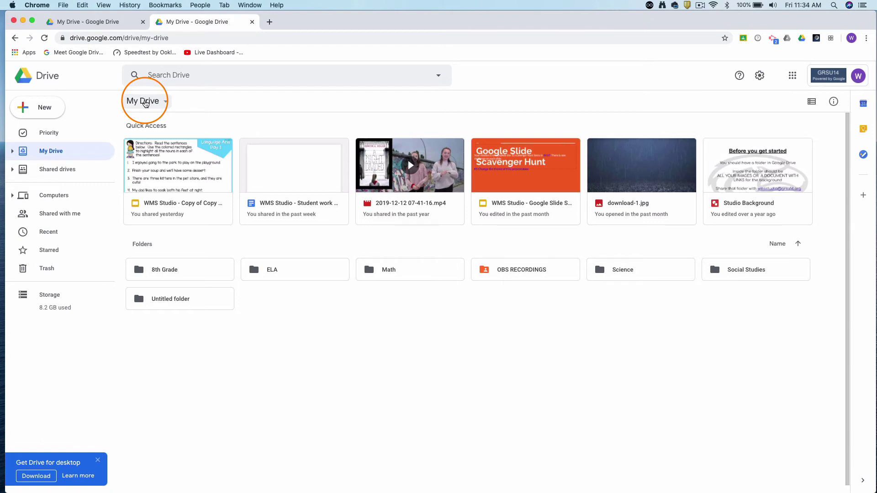
Check the contents of the top-level ELA folder and return to My Drive
click(298, 269)
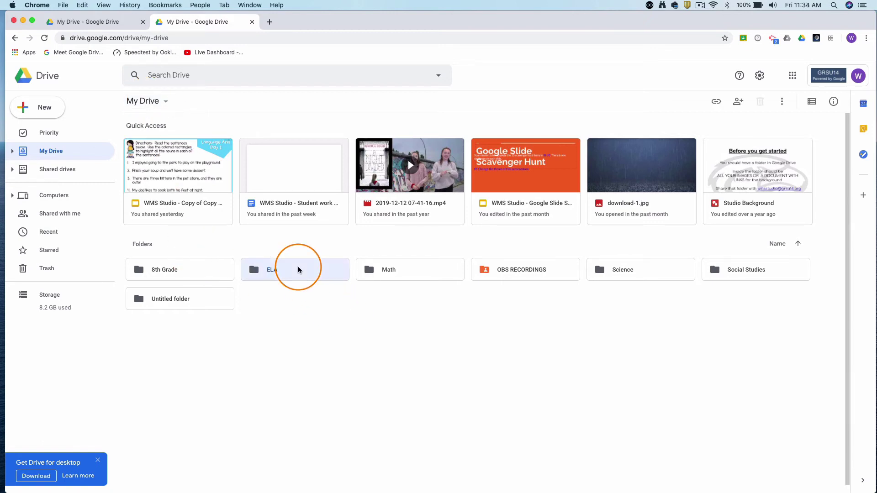
double_click(297, 270)
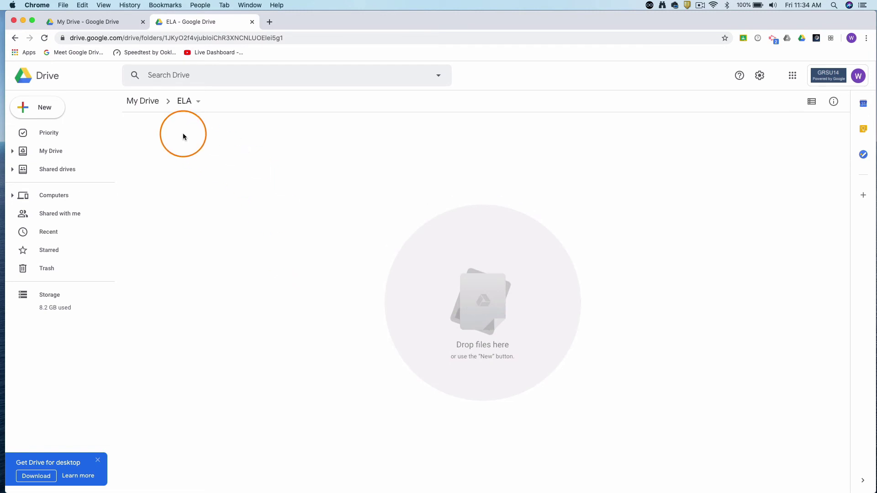
click(144, 102)
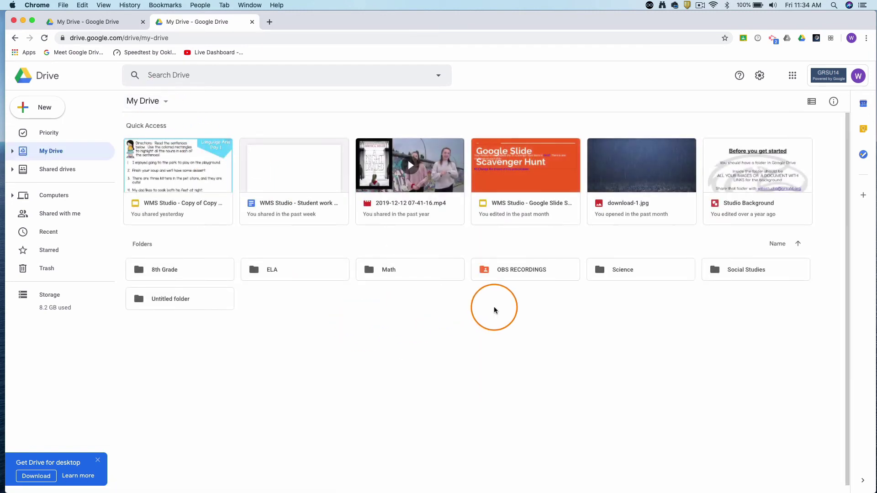
Add the Testing Organization document from the top-level Social Studies folder to My Drive's ELA folder as a second location
double_click(740, 270)
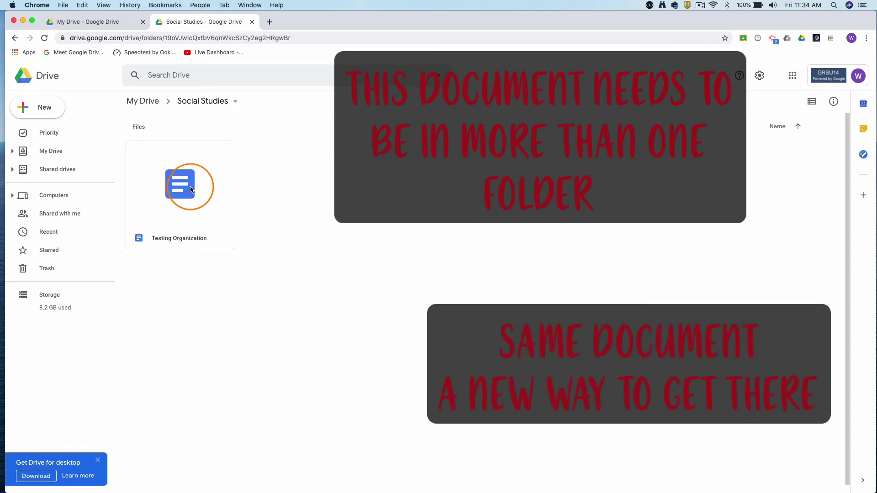
click(186, 195)
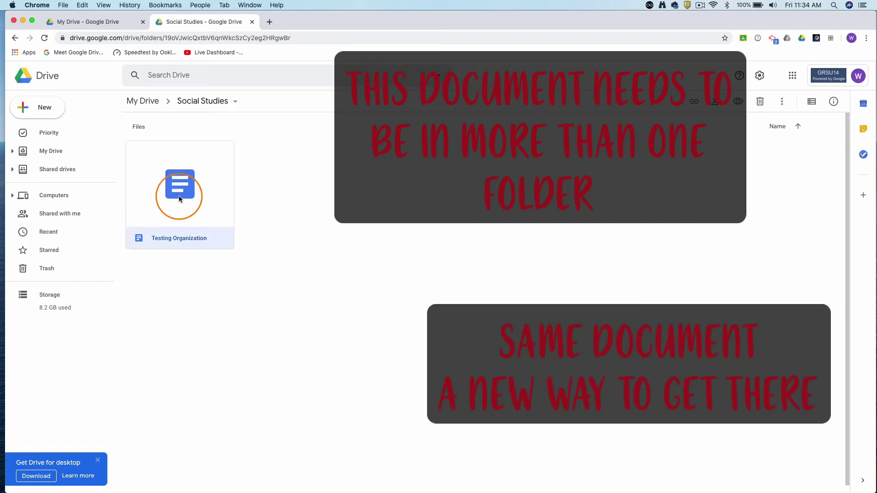
click(179, 196)
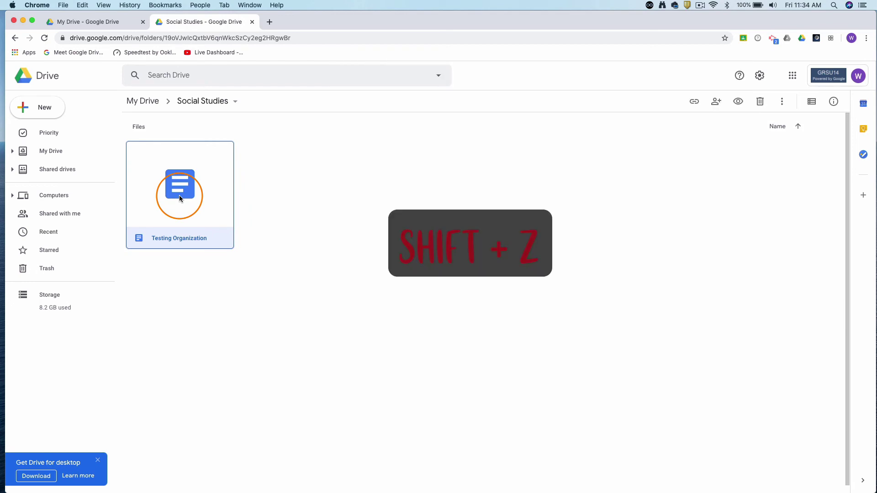
key(shift+z)
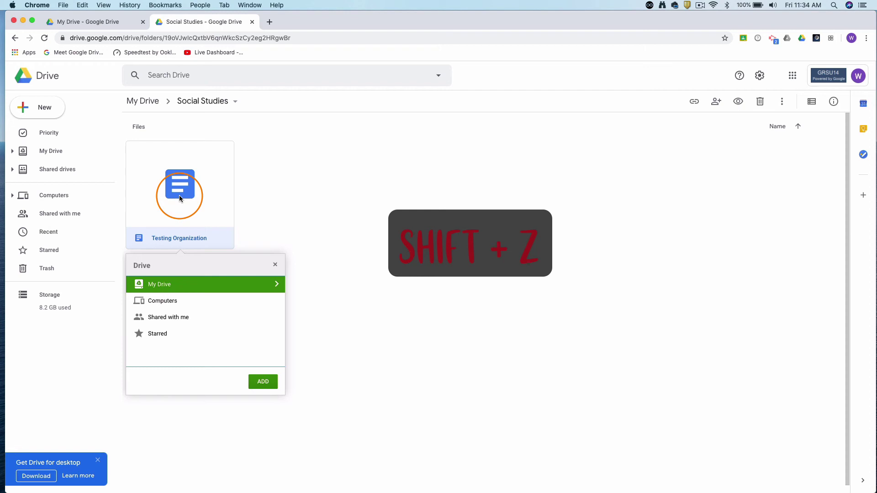
click(276, 284)
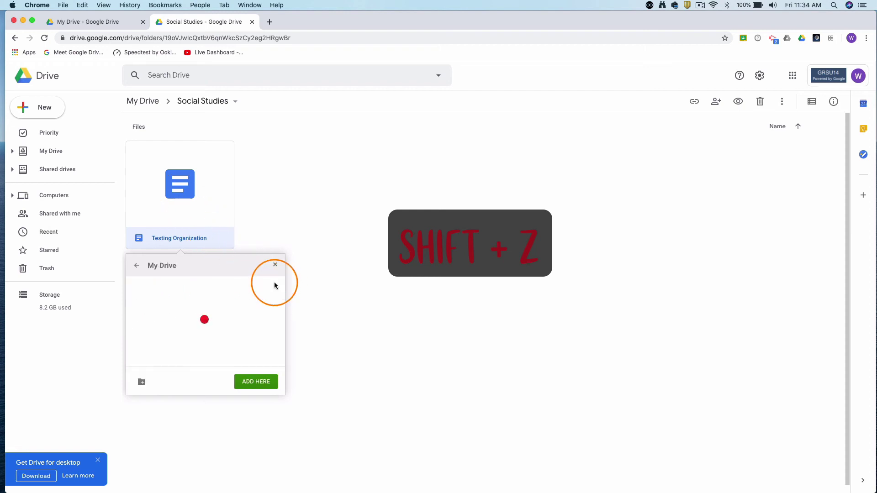
click(176, 301)
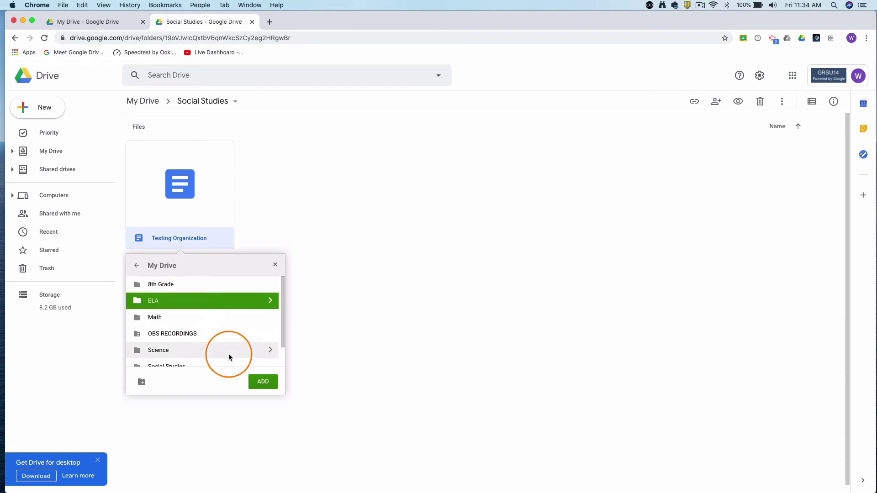
click(271, 300)
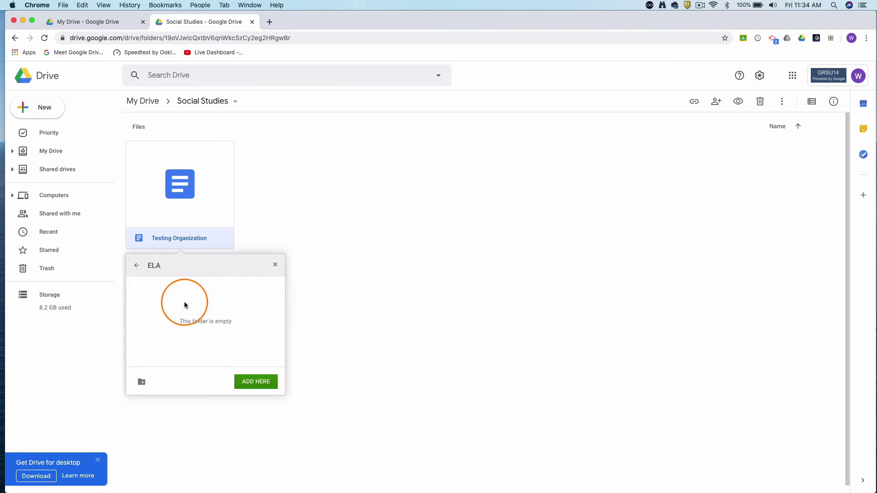
click(248, 382)
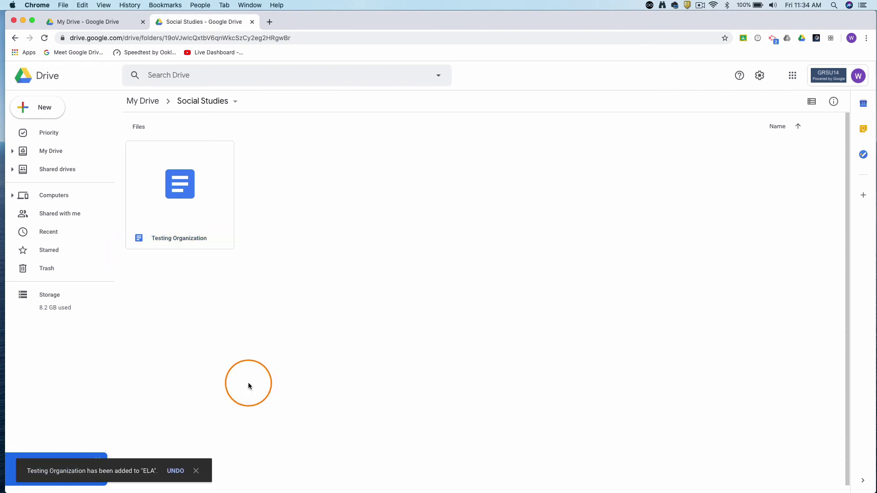
Check the top-level Social Studies and ELA folders for the Testing Organization document, then return to My Drive
click(153, 102)
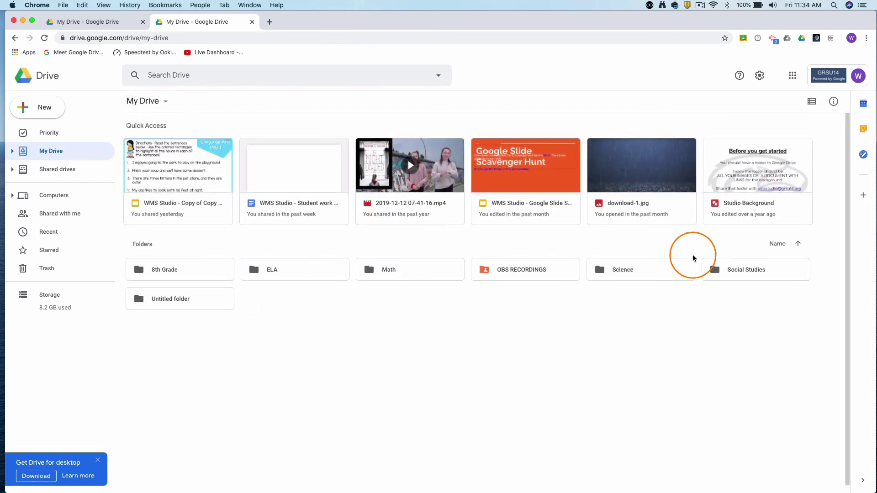
click(720, 273)
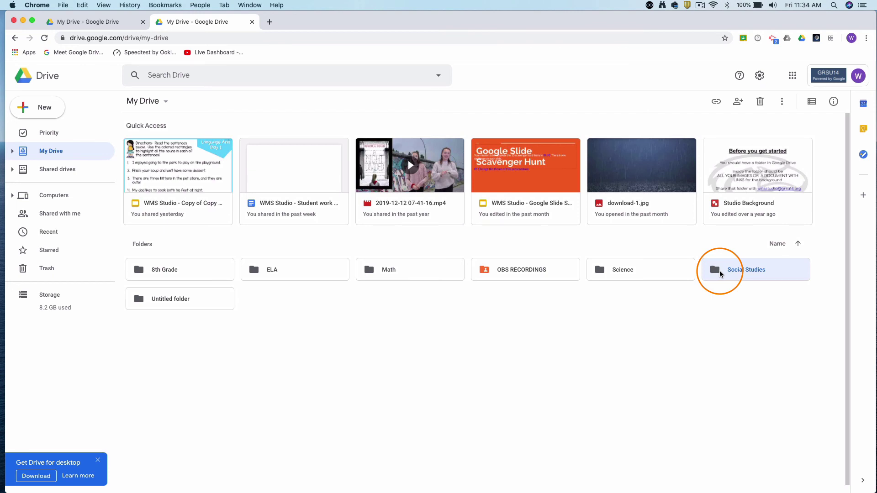
double_click(721, 273)
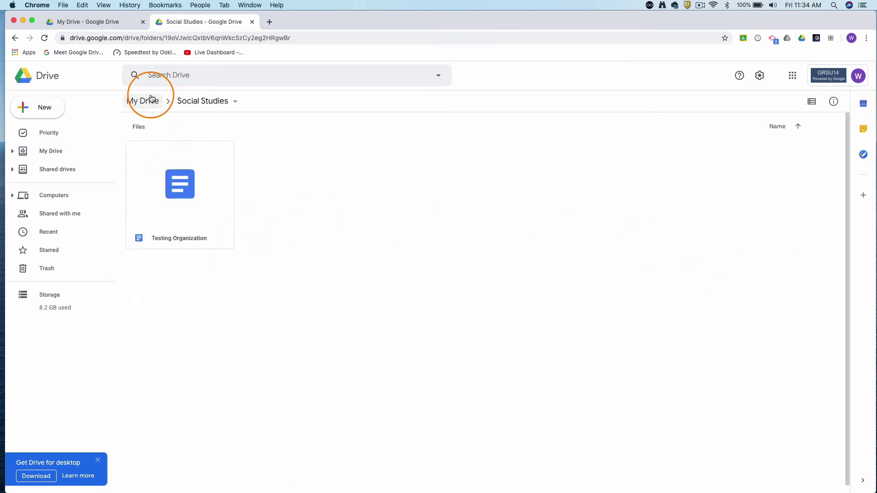
click(151, 100)
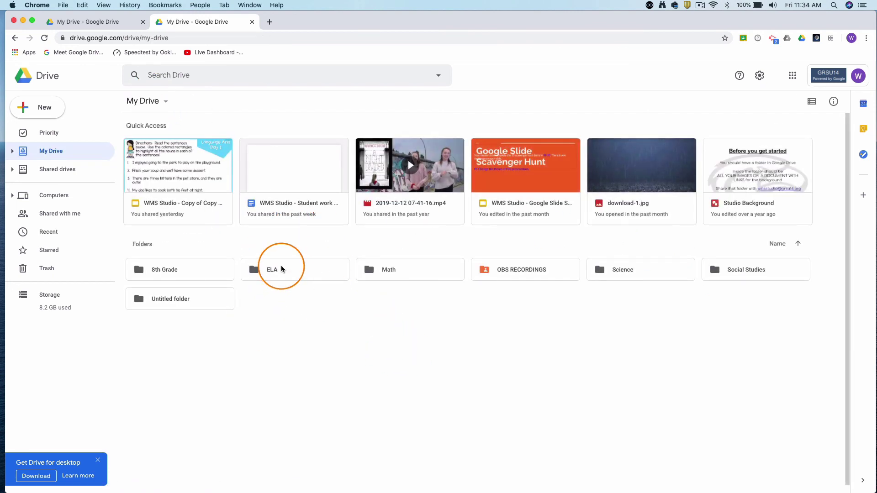
double_click(281, 269)
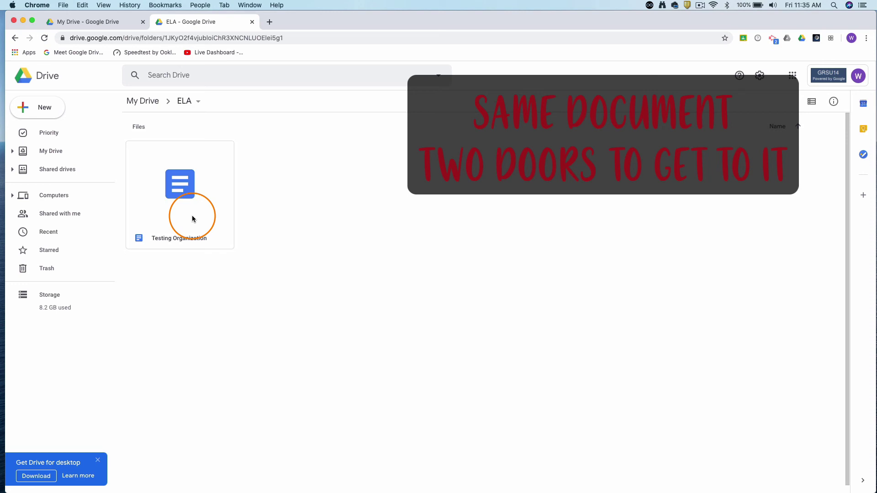
click(145, 102)
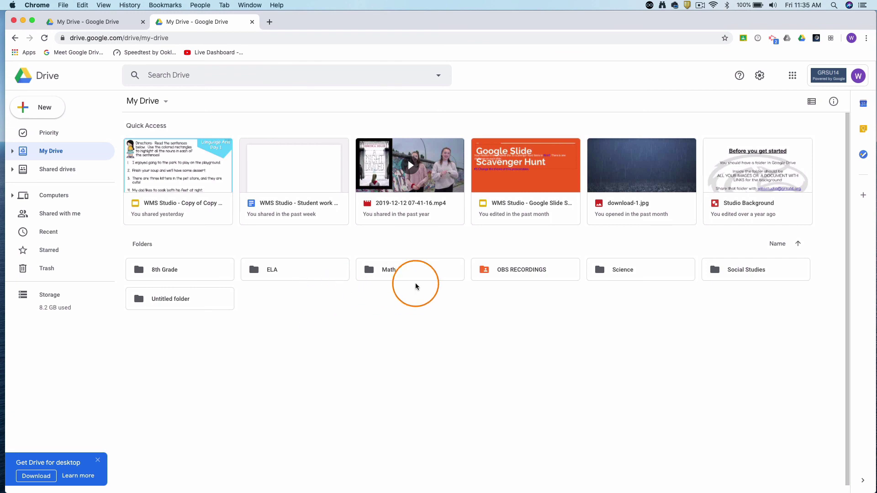
Move the Testing Organization document from the top-level Social Studies folder into My Drive's ELA folder and open the ELA folder
double_click(734, 270)
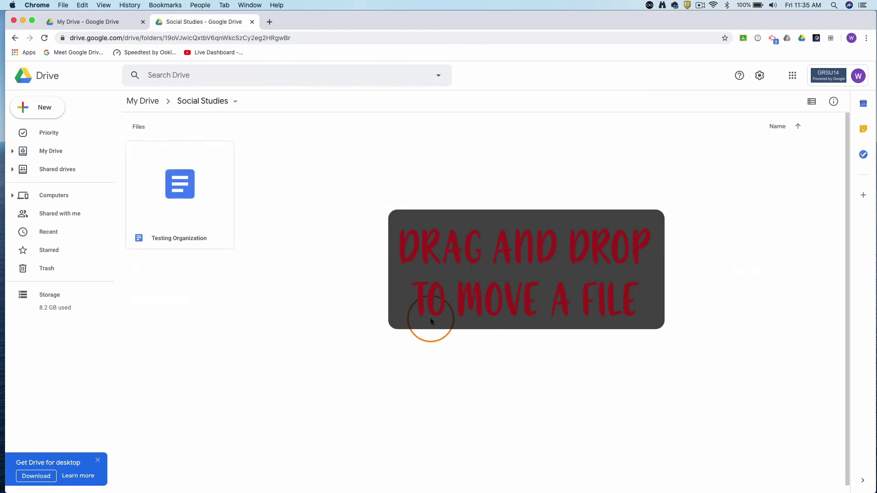
drag(204, 190, 64, 252)
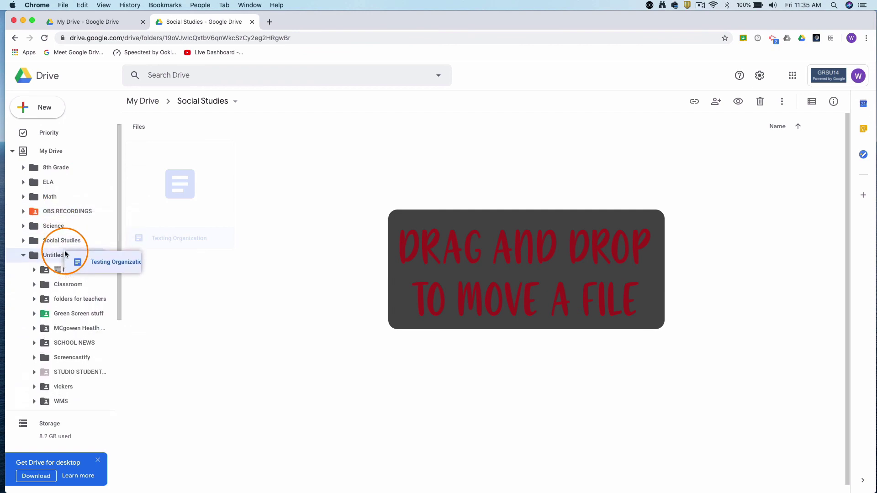
drag(64, 251, 53, 182)
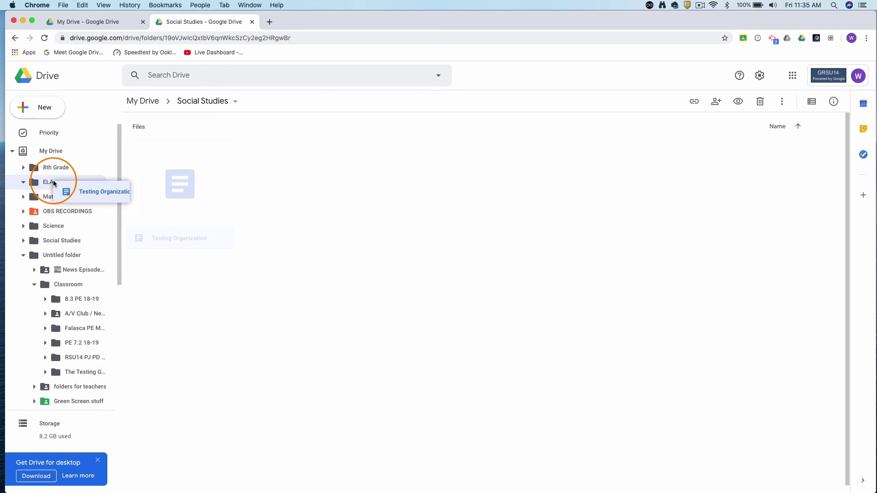
drag(54, 183, 54, 183)
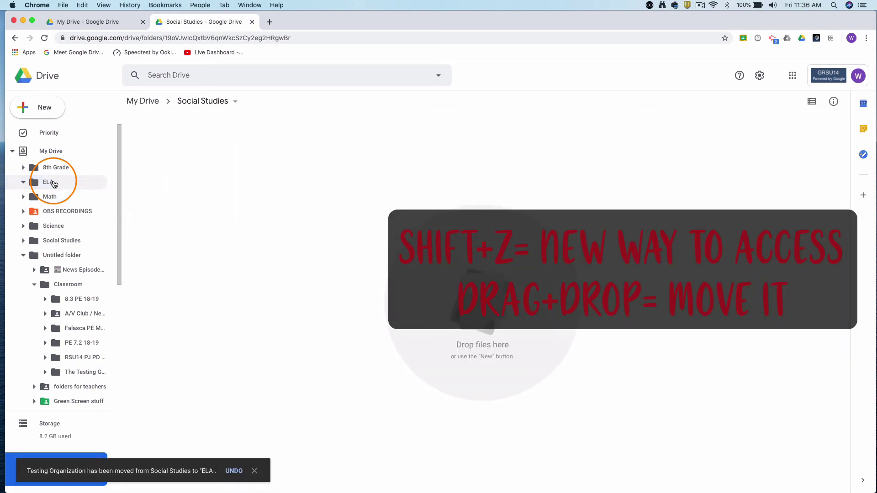
click(53, 183)
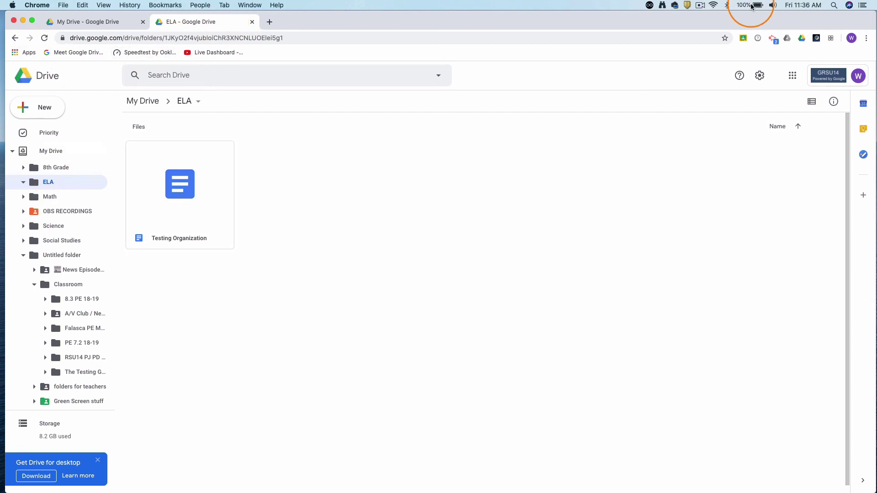
click(700, 5)
click(705, 26)
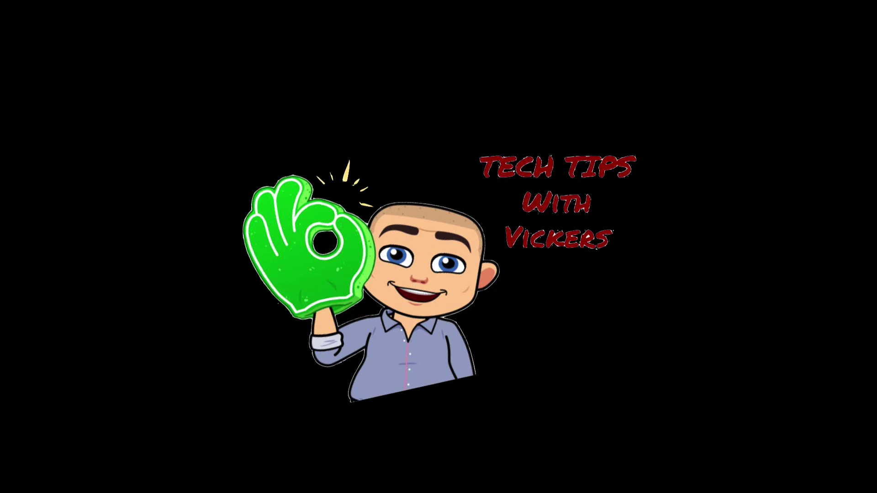